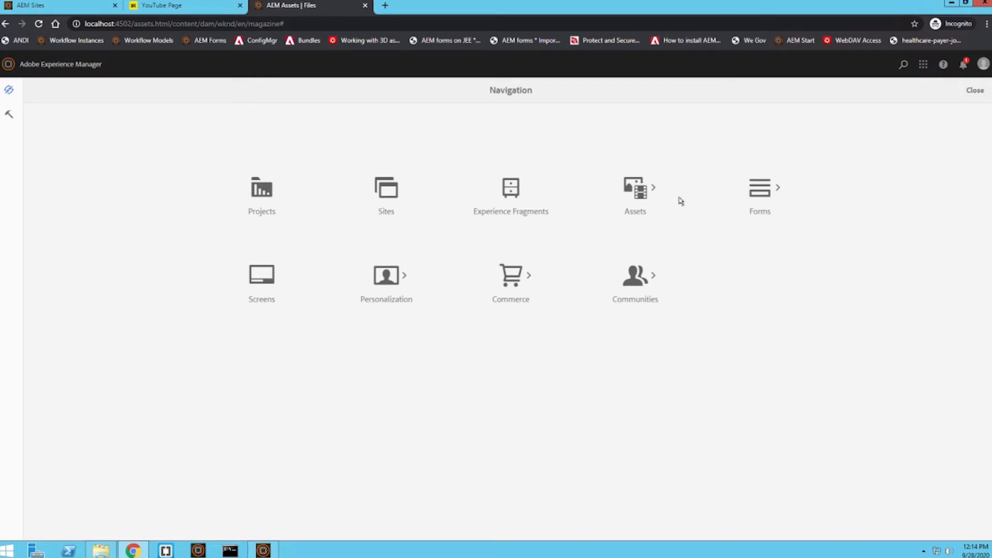
# Browse the asset files to the Test Folder under wknd/en/magazine.
pyautogui.click(653, 188)
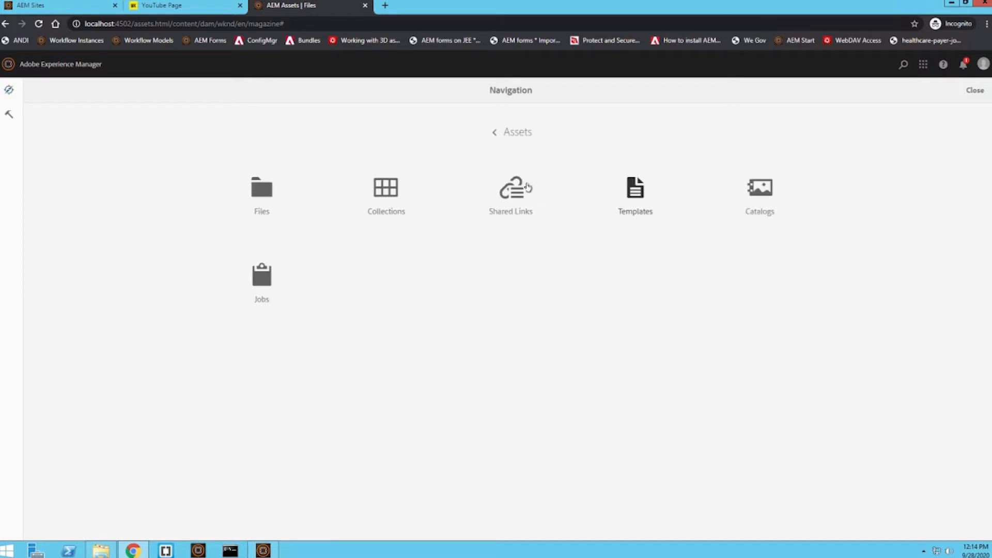
pyautogui.click(240, 188)
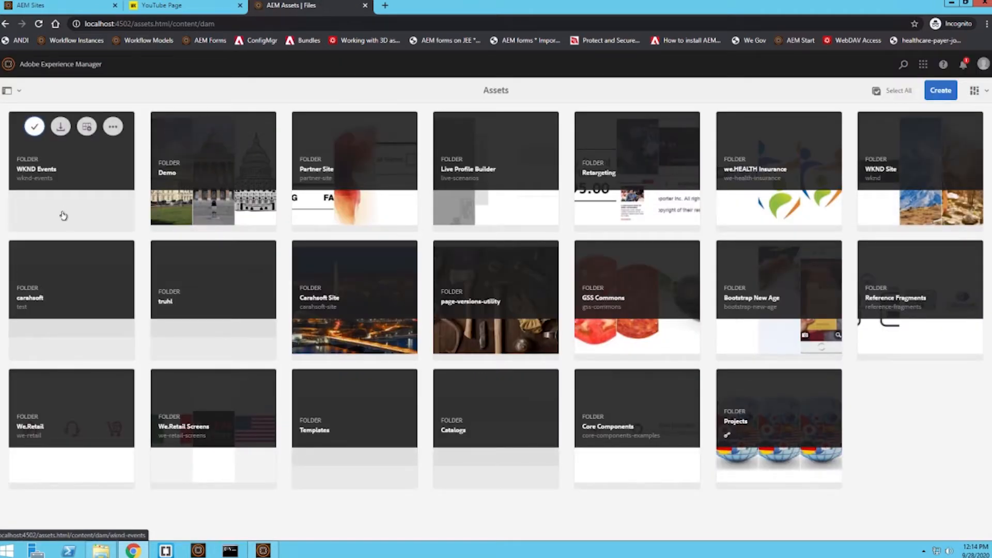
pyautogui.click(63, 215)
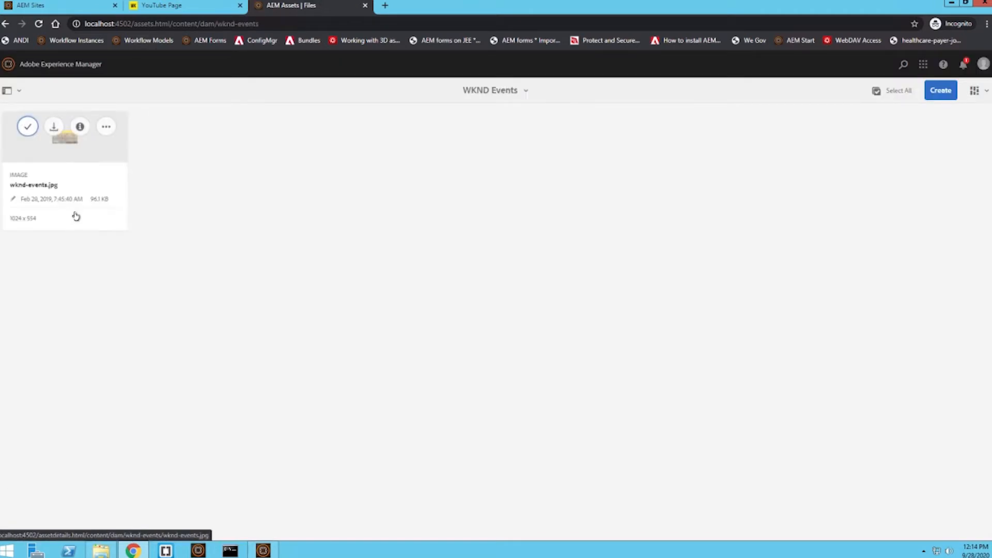
pyautogui.hotkey('alt', 'Left')
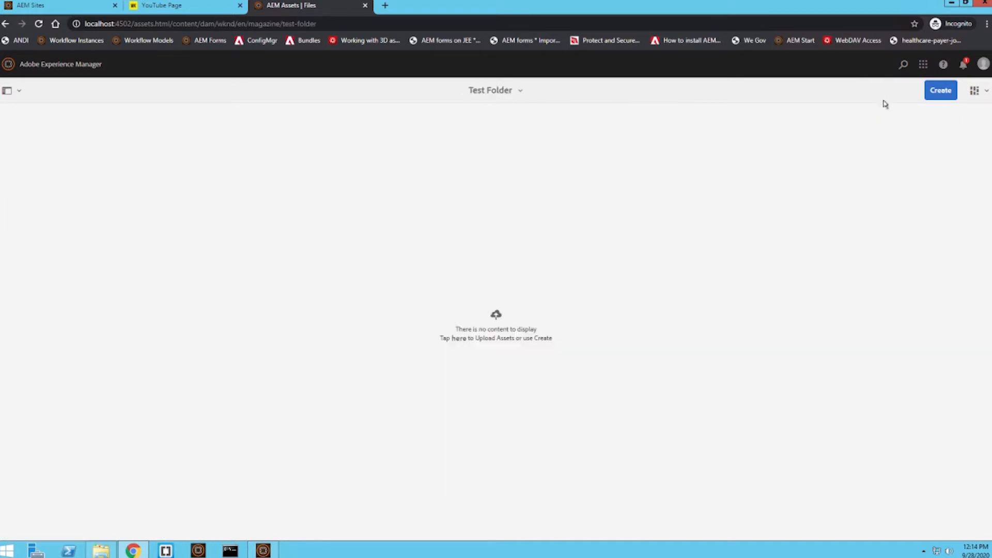
# Start a new content fragment in the Test Folder based on the Simple Fragment template.
pyautogui.click(927, 90)
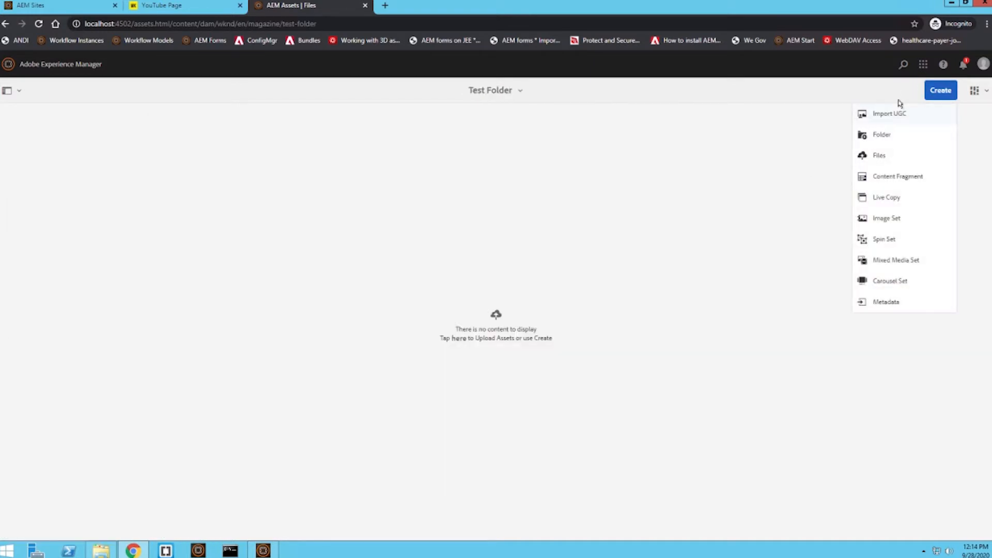
pyautogui.click(897, 177)
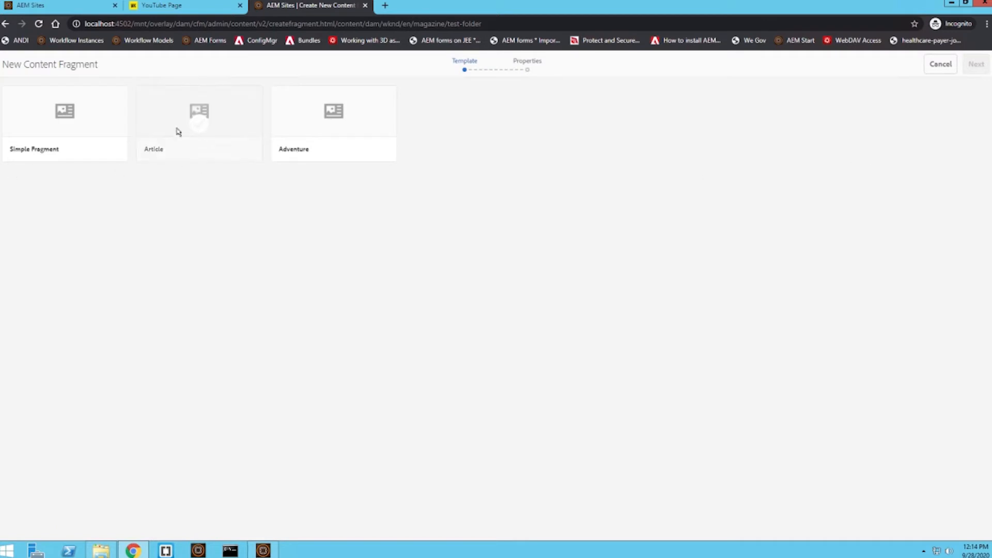
pyautogui.click(79, 138)
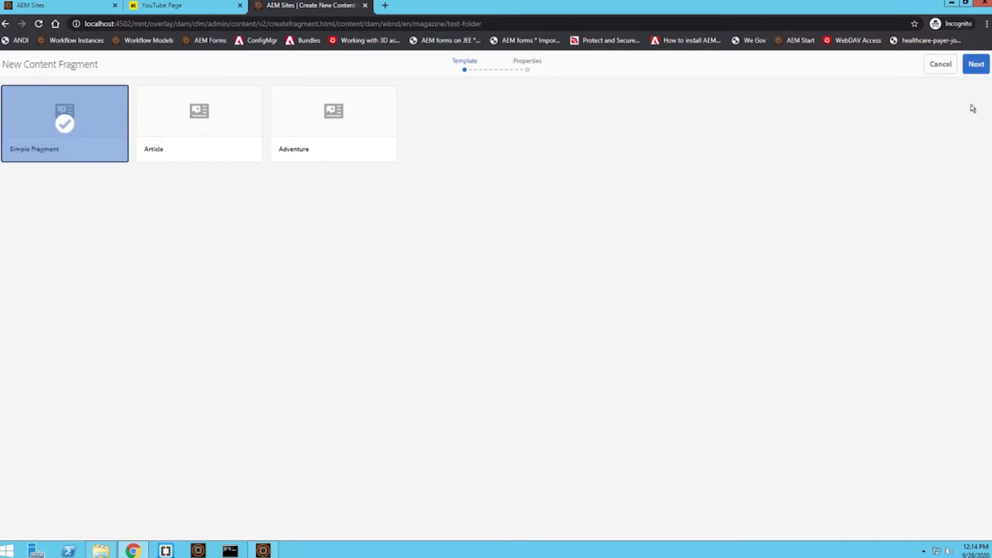
pyautogui.click(976, 72)
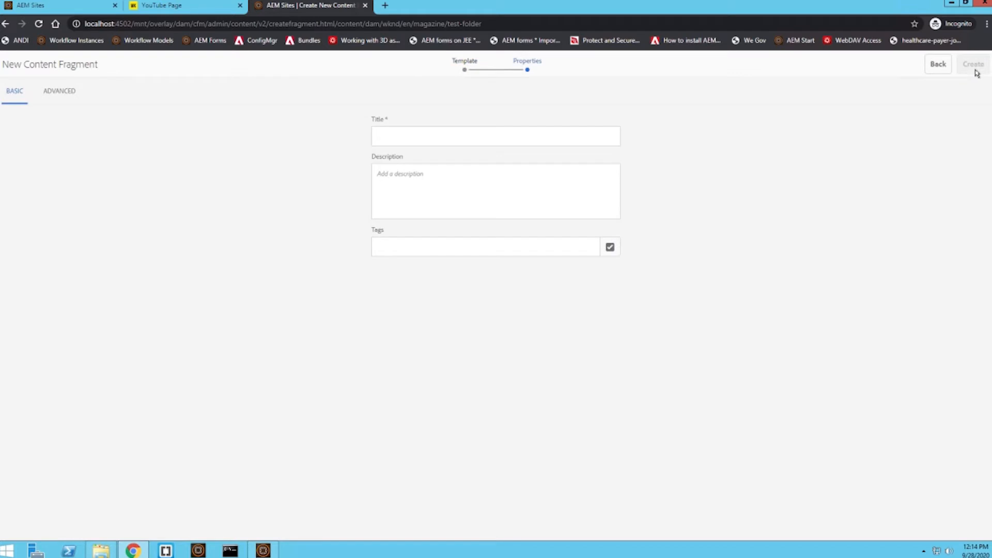
# Title the fragment "YouTube Content Fragment", check its advanced properties, and create it.
pyautogui.click(534, 143)
pyautogui.write('YouTub')
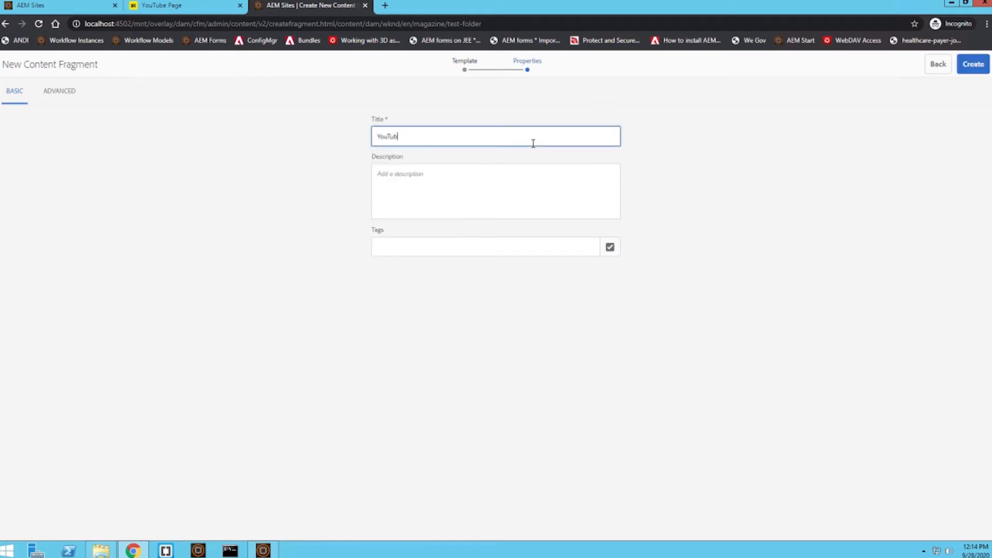
pyautogui.write('e Te Content Fragment')
pyautogui.click(72, 94)
pyautogui.click(9, 91)
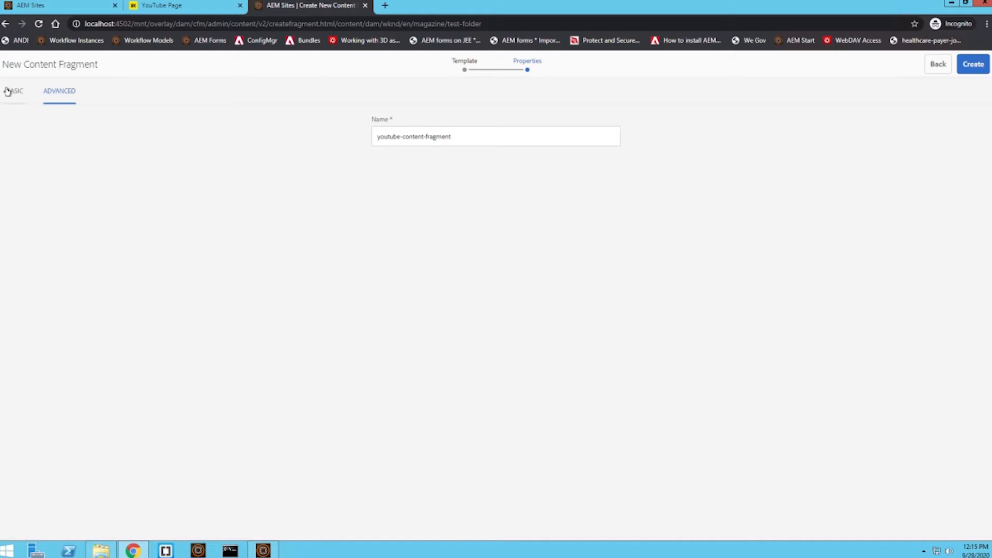
pyautogui.click(974, 67)
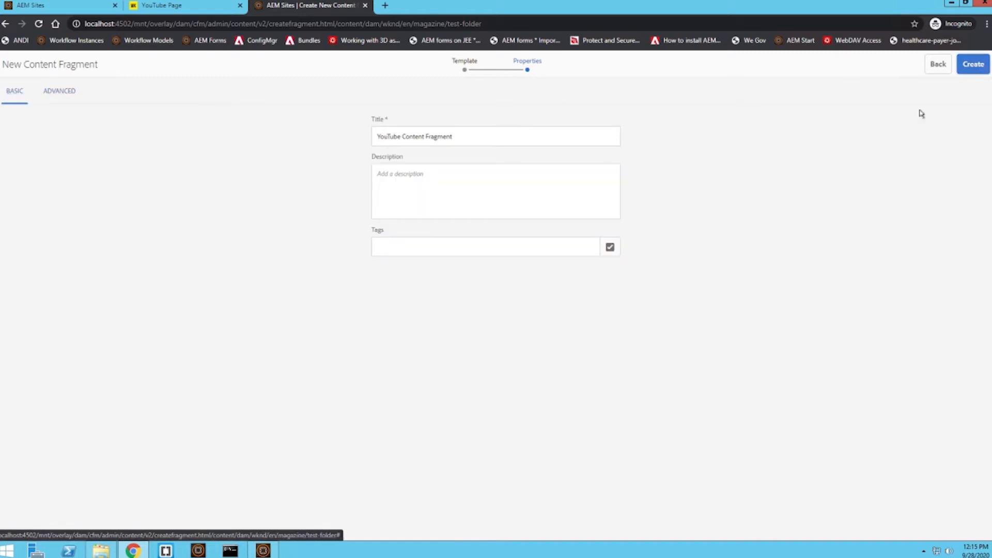
# Open the new fragment, paste the Lorem Ipsum text into its Main element, and remove the empty line above "Where does it come from?".
pyautogui.click(555, 322)
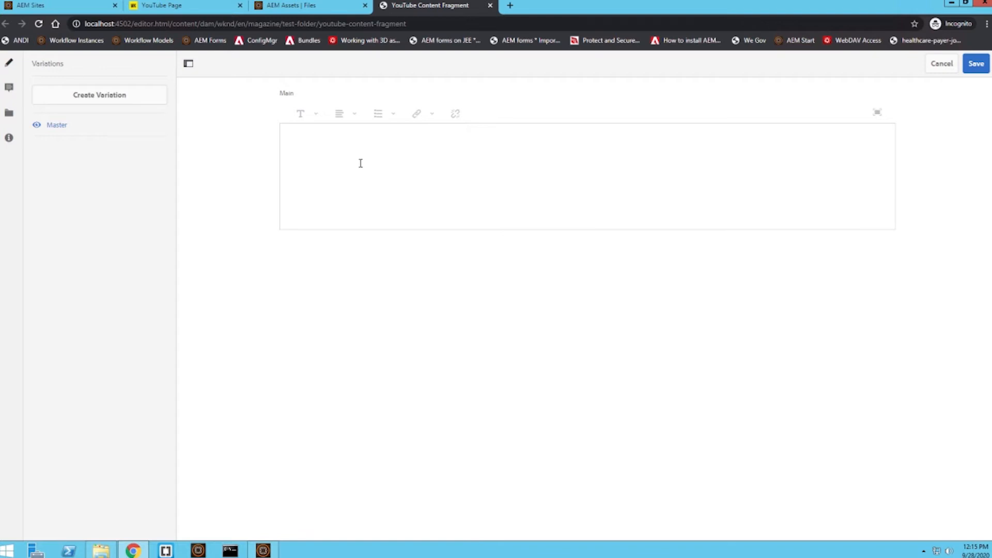
pyautogui.click(361, 163)
pyautogui.hotkey('ctrl', 'v')
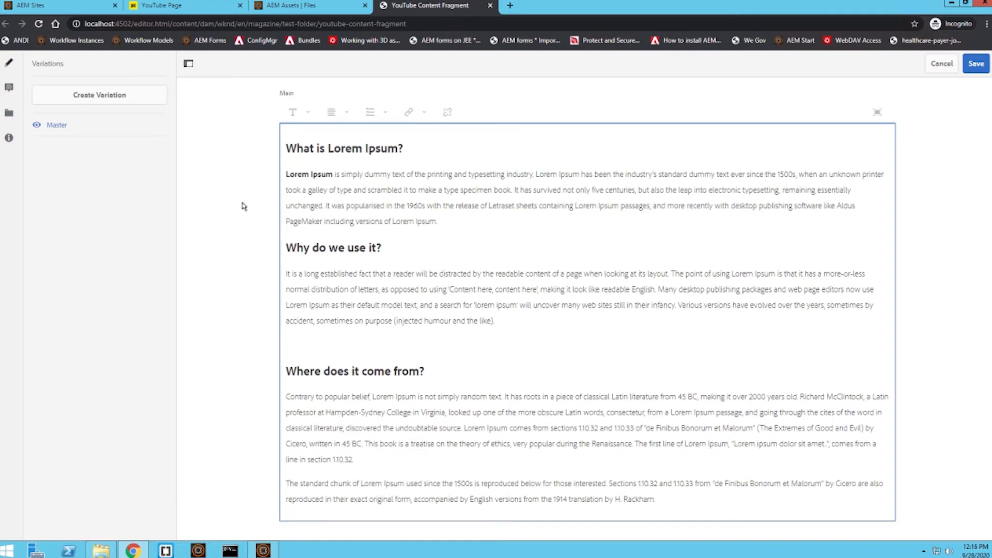
pyautogui.click(321, 337)
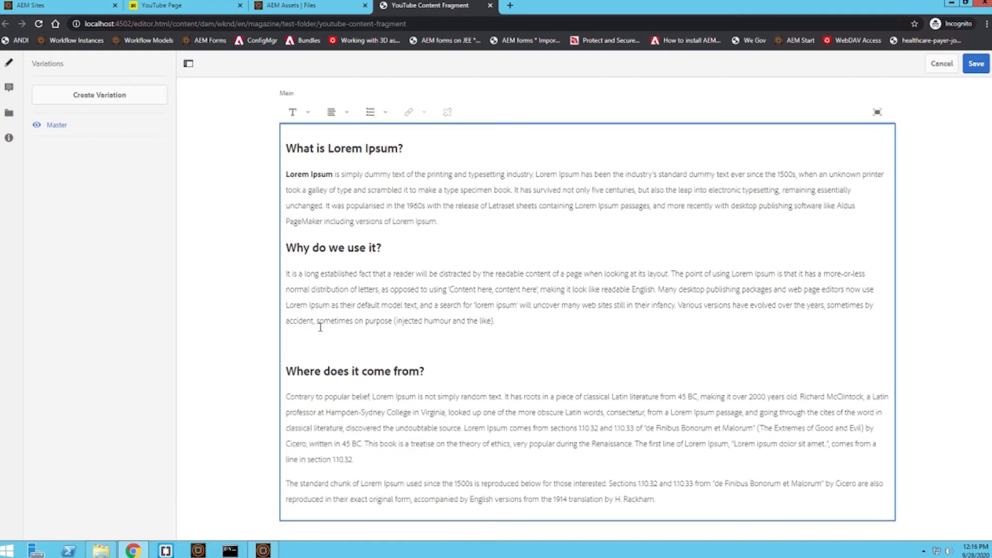
pyautogui.press('BackSpace')
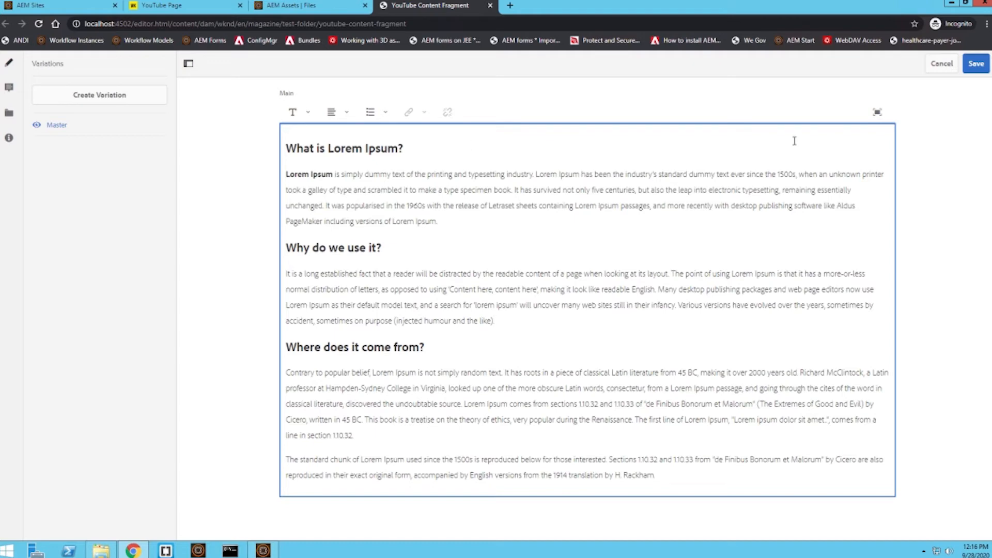
# Review the text format options in the full-screen editor, return to the normal view, and save the fragment.
pyautogui.click(878, 113)
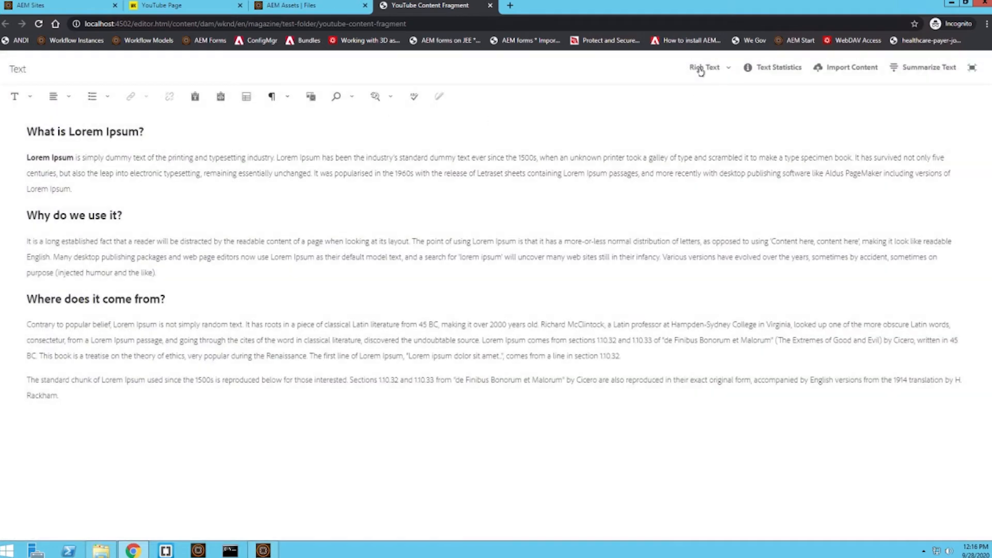
pyautogui.click(702, 69)
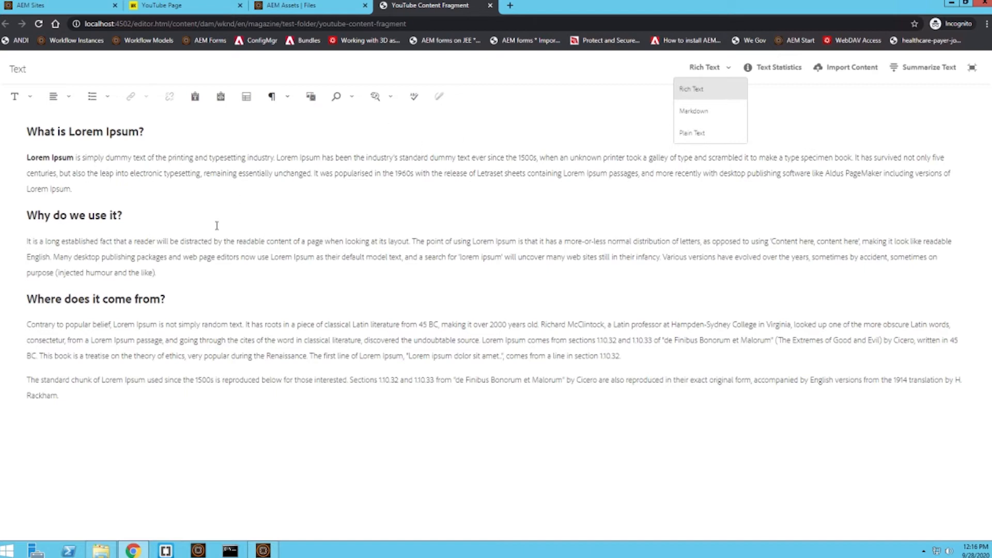
pyautogui.click(460, 209)
pyautogui.click(972, 68)
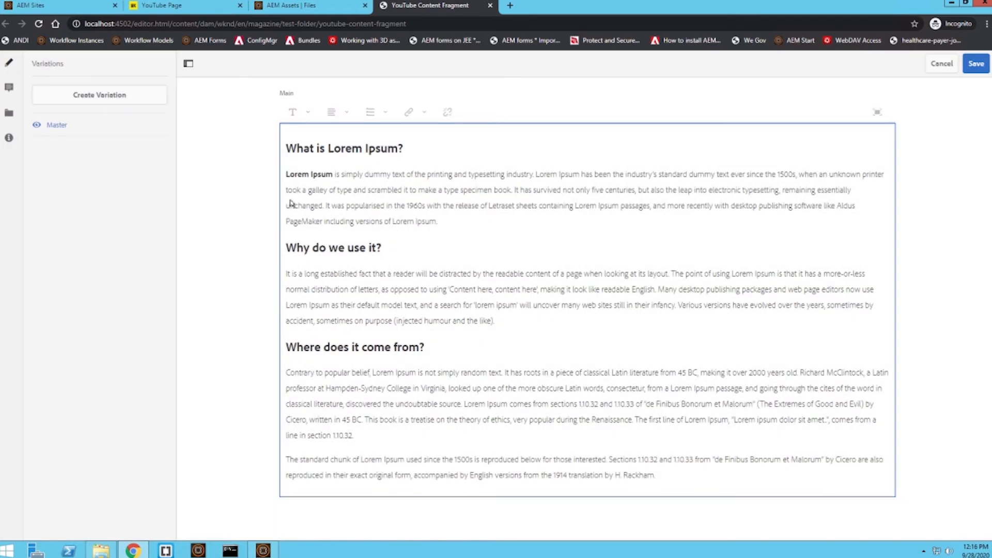
pyautogui.click(975, 65)
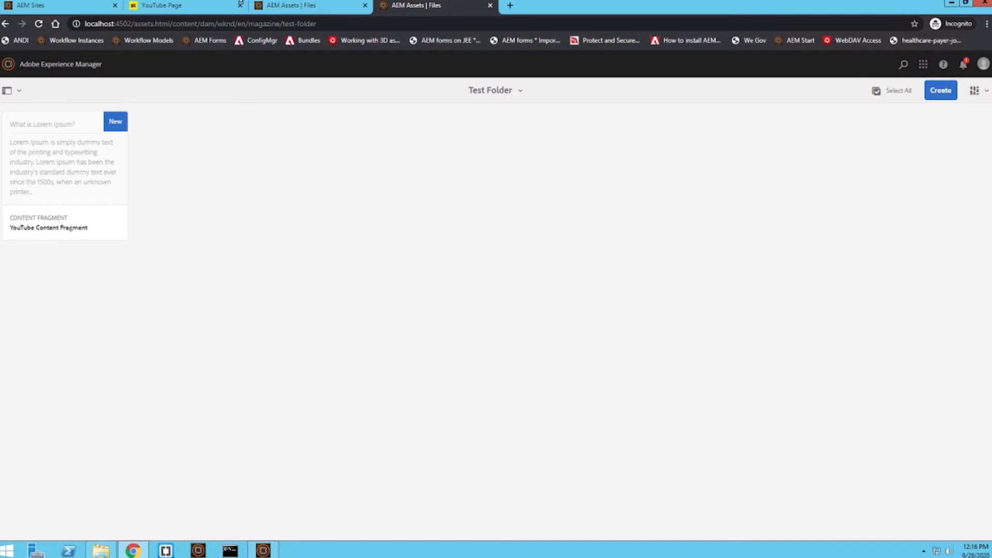
# Switch to the YouTube Page editor, reload the page, and show the list of available components.
pyautogui.click(240, 4)
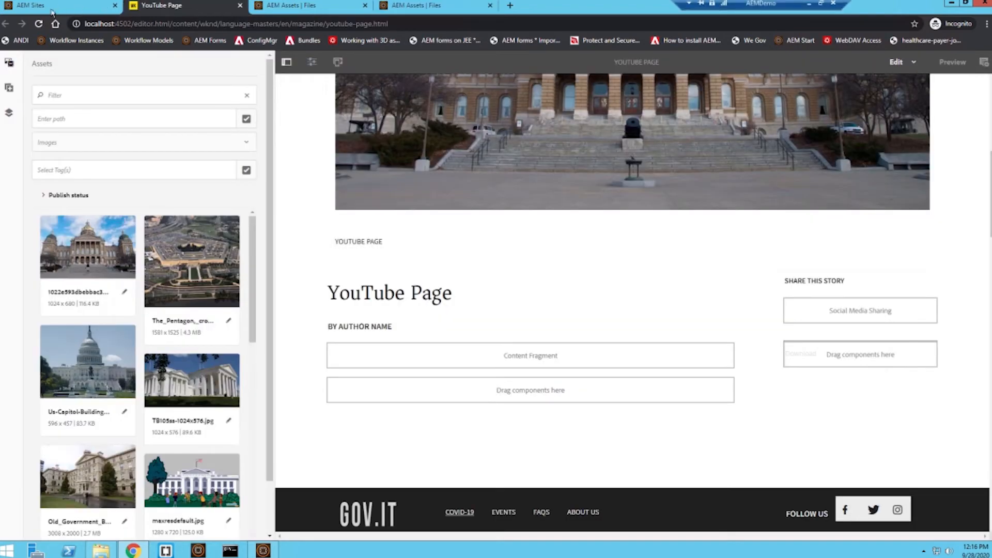
pyautogui.click(38, 24)
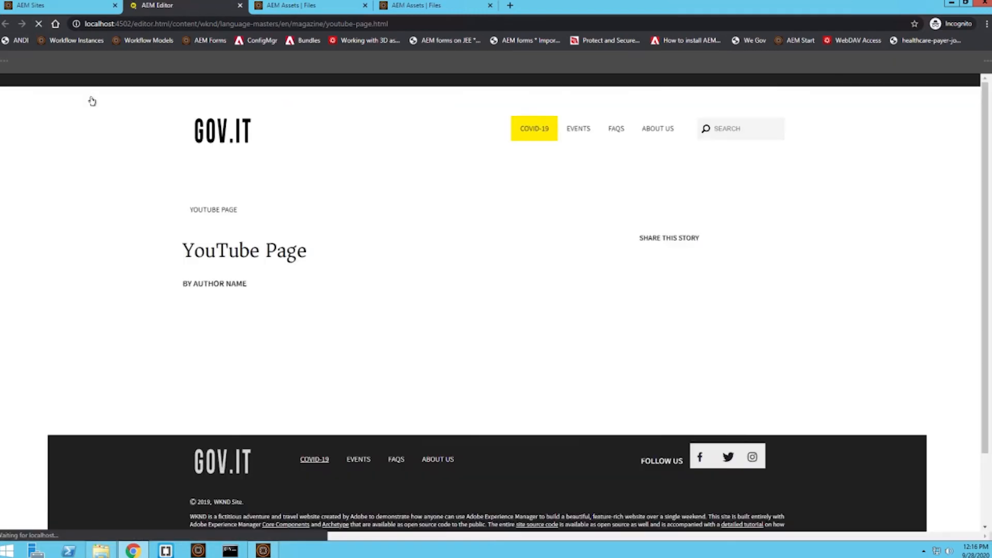
pyautogui.scroll(-6, 379, 264)
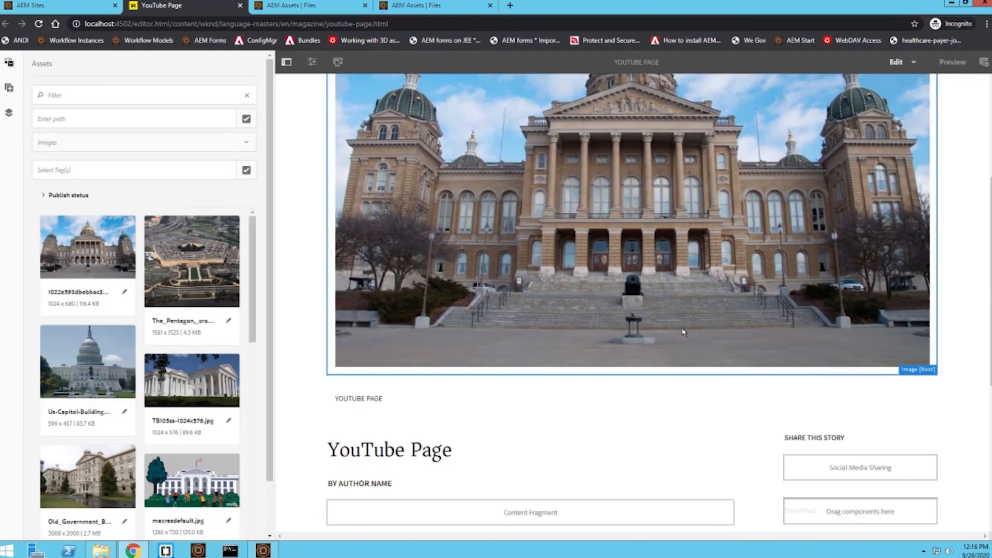
pyautogui.scroll(-1, 643, 364)
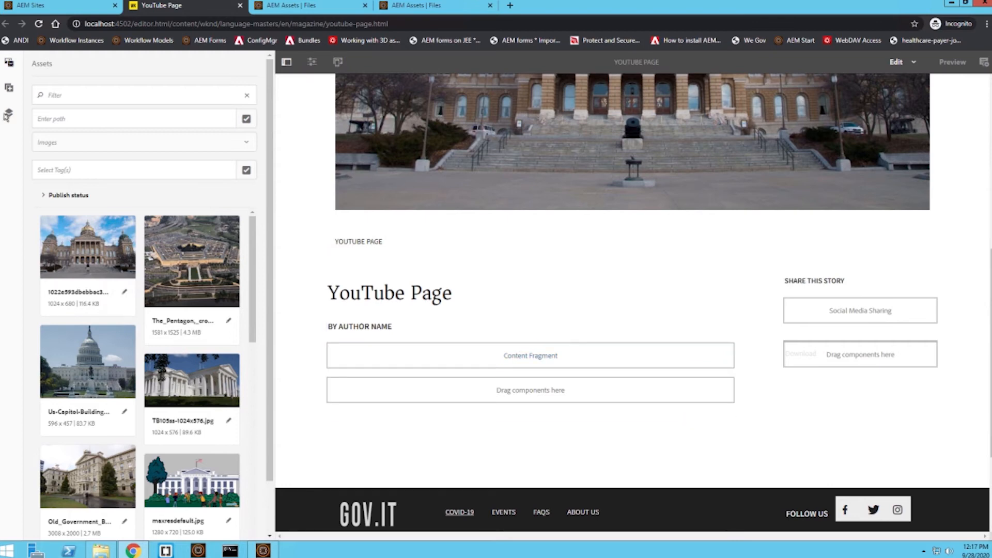
pyautogui.click(9, 86)
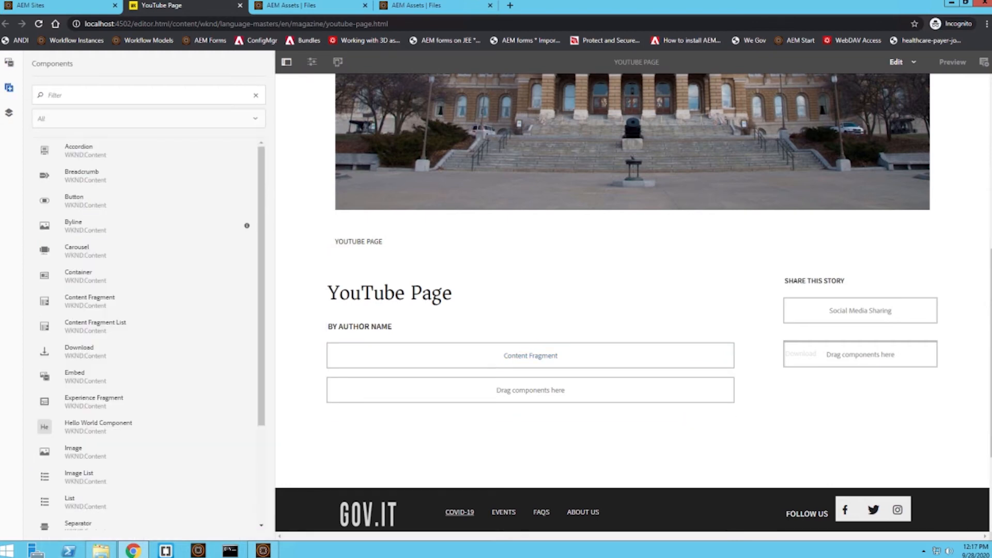
pyautogui.moveTo(44, 301); pyautogui.dragTo(62, 273)
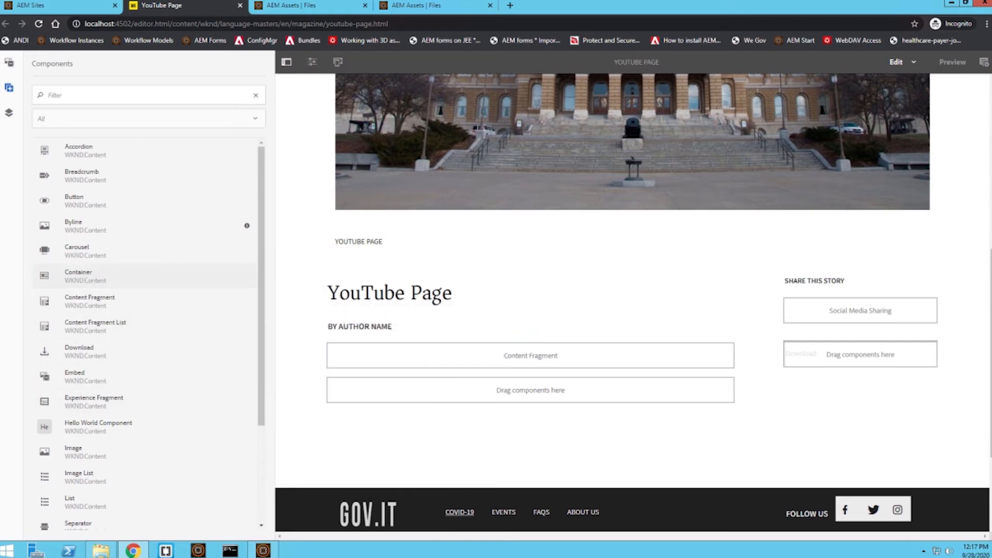
# Open the configuration of the page's empty Content Fragment component and browse the asset folders for a fragment.
pyautogui.click(363, 354)
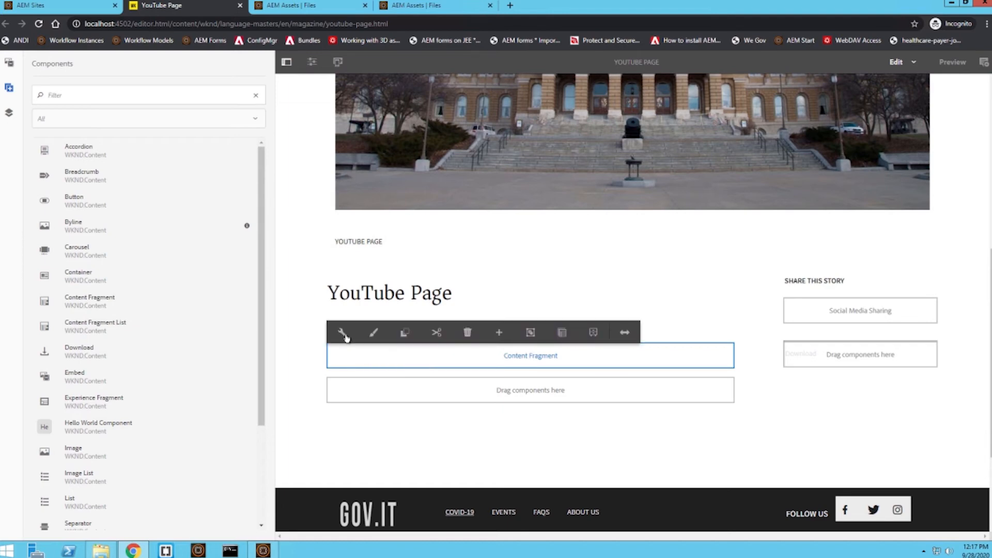
pyautogui.click(343, 334)
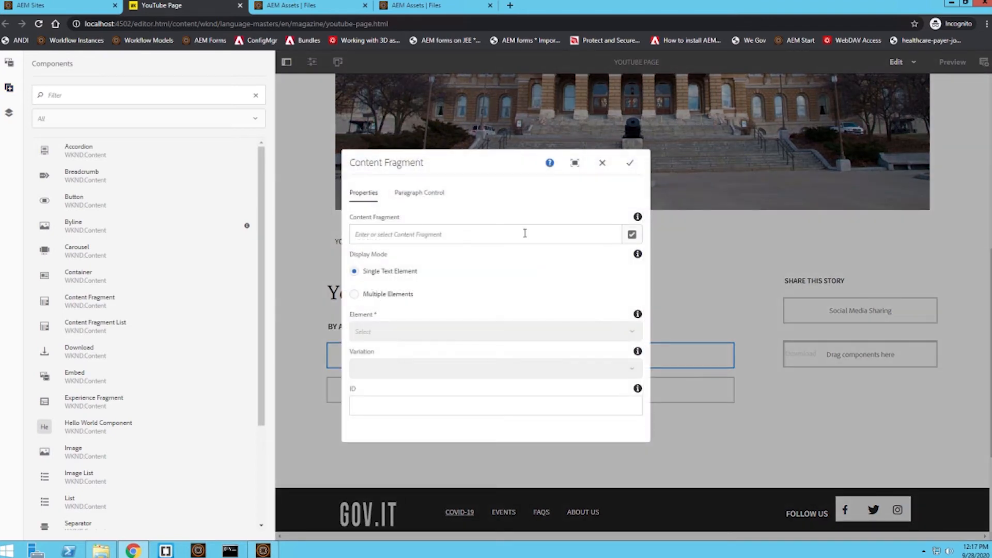
pyautogui.click(631, 234)
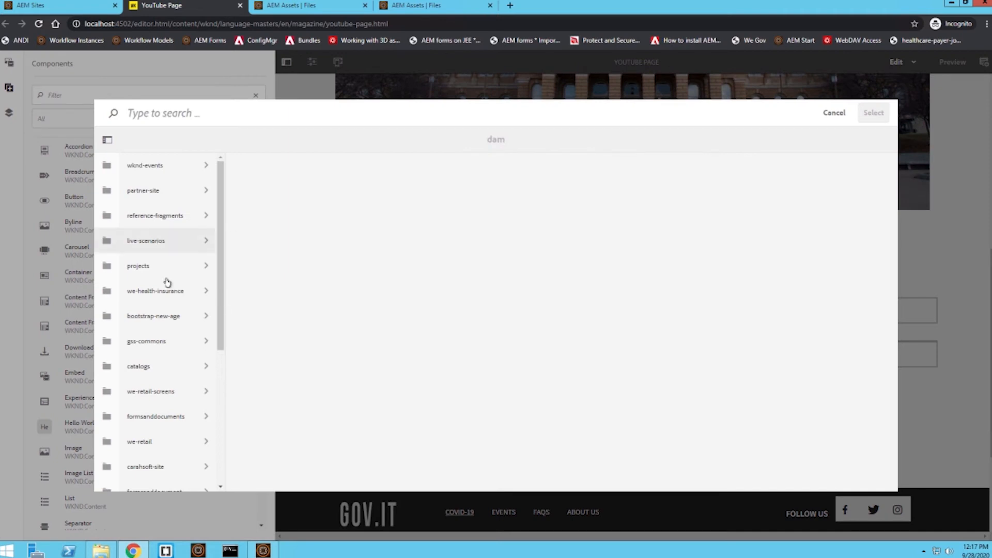
pyautogui.scroll(-3, 168, 310)
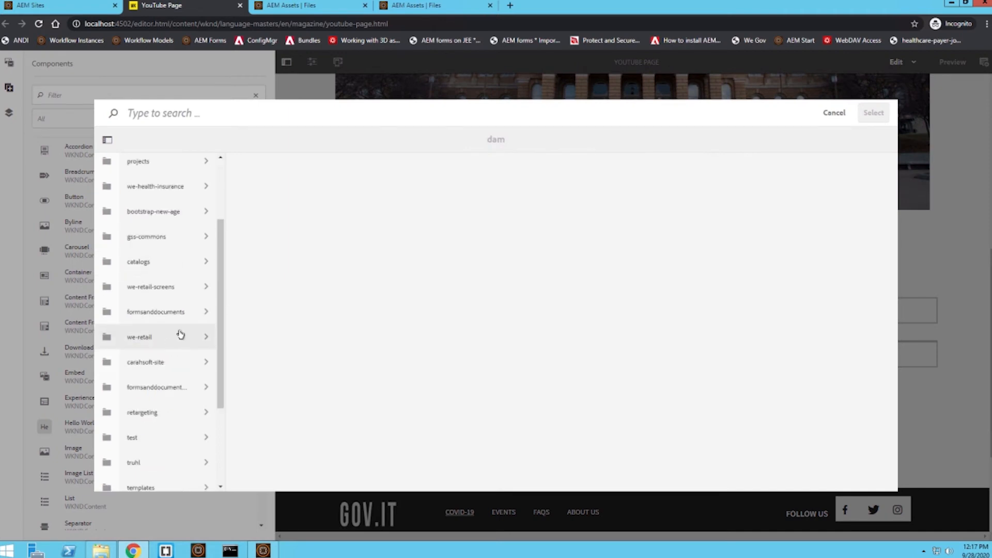
pyautogui.scroll(3, 179, 336)
# Search the asset picker for "Youtube Content Fragment" and mark youtube-content-fragment.
pyautogui.click(198, 115)
pyautogui.write('Youtube T')
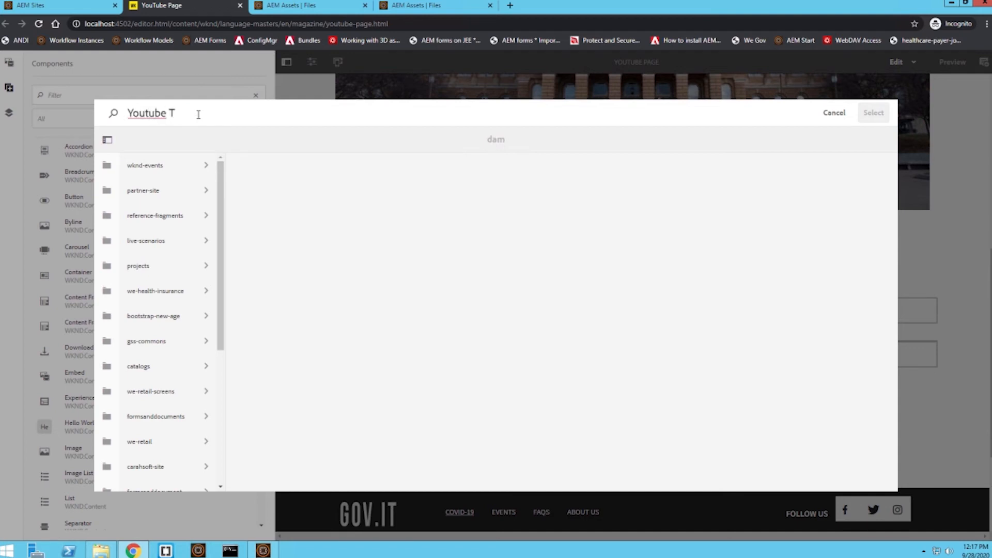
pyautogui.press('BackSpace')
pyautogui.write('Content Fragment')
pyautogui.press('Return')
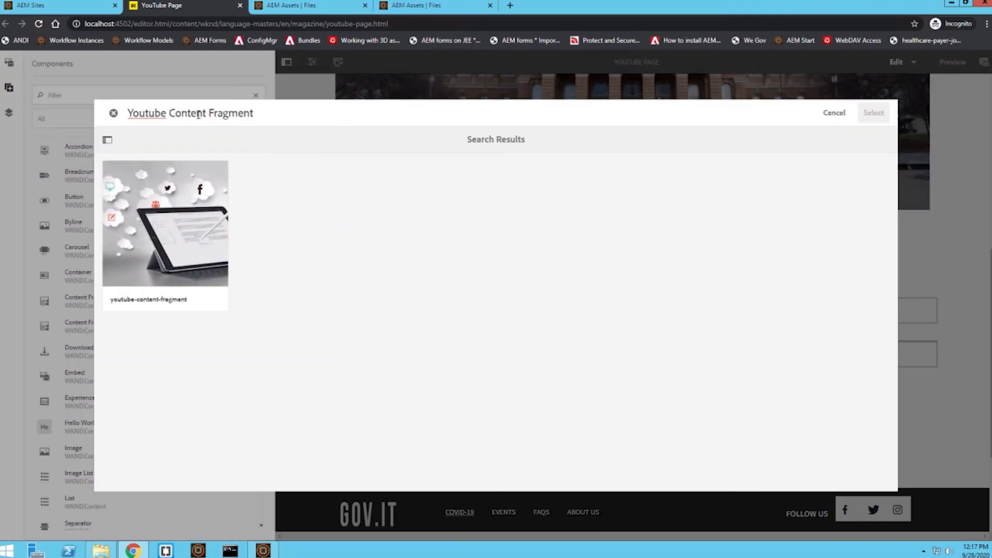
pyautogui.click(208, 237)
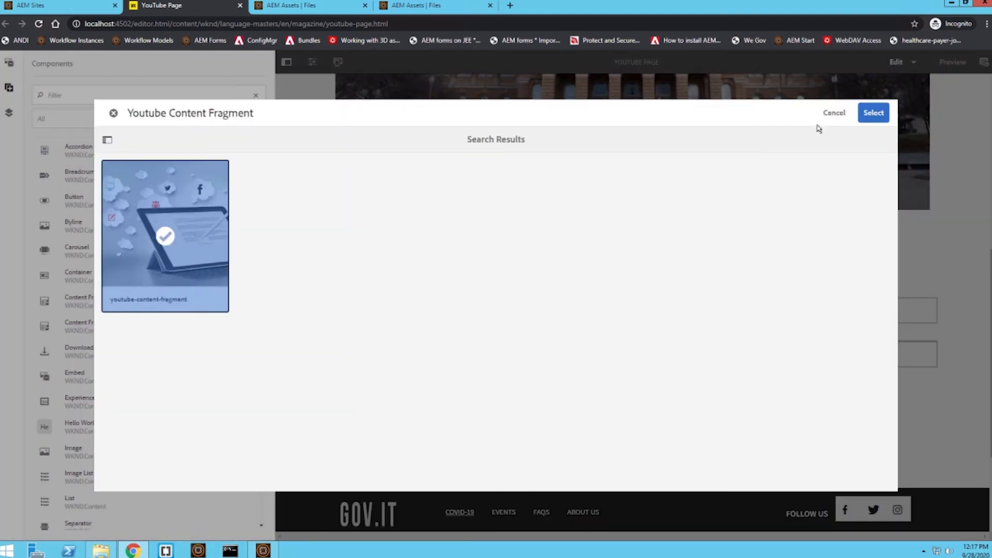
# Clear the asset picker's search, look for "YouTube Content Fragment" again, and assign youtube-content-fragment to the component.
pyautogui.click(113, 114)
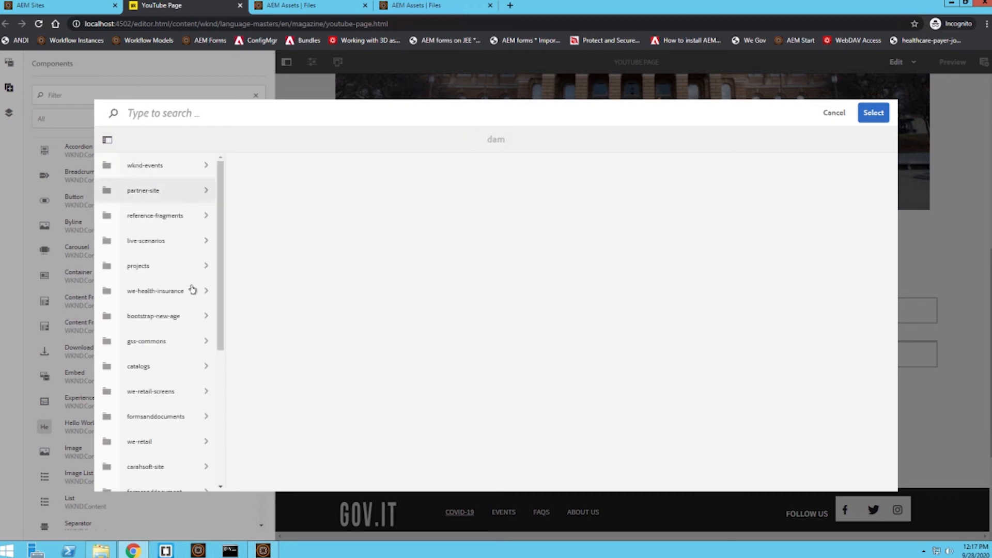
pyautogui.scroll(-5, 193, 295)
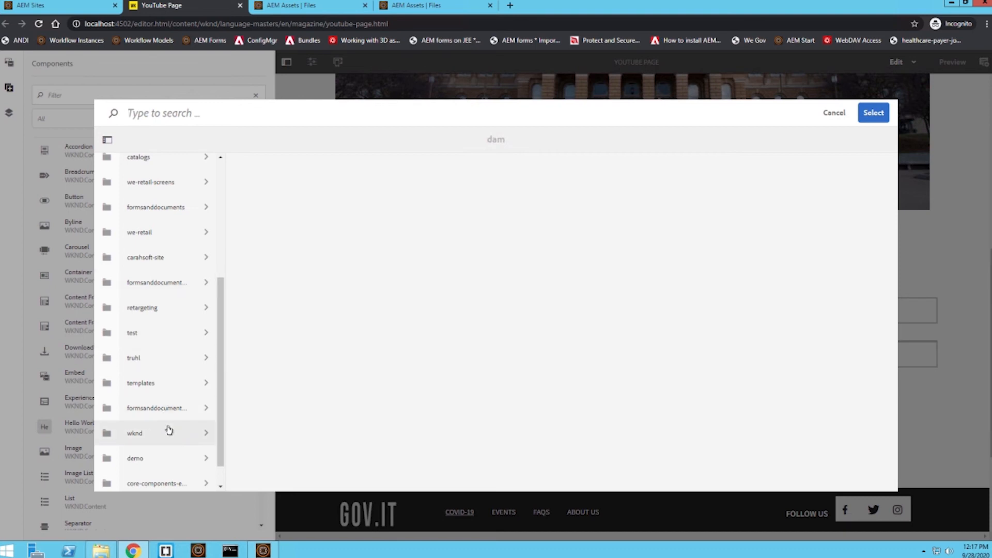
pyautogui.write('Y')
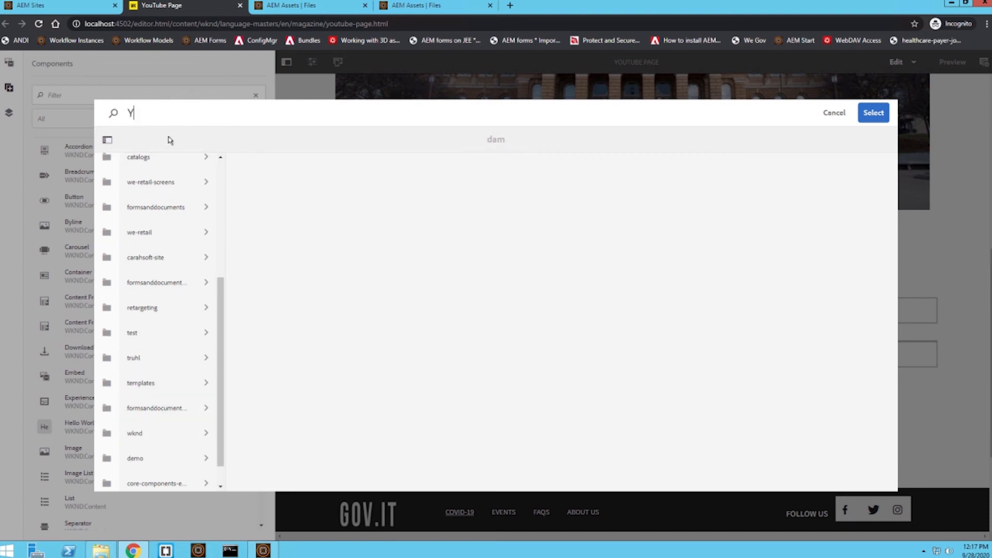
pyautogui.write('ouTube Content Fragment')
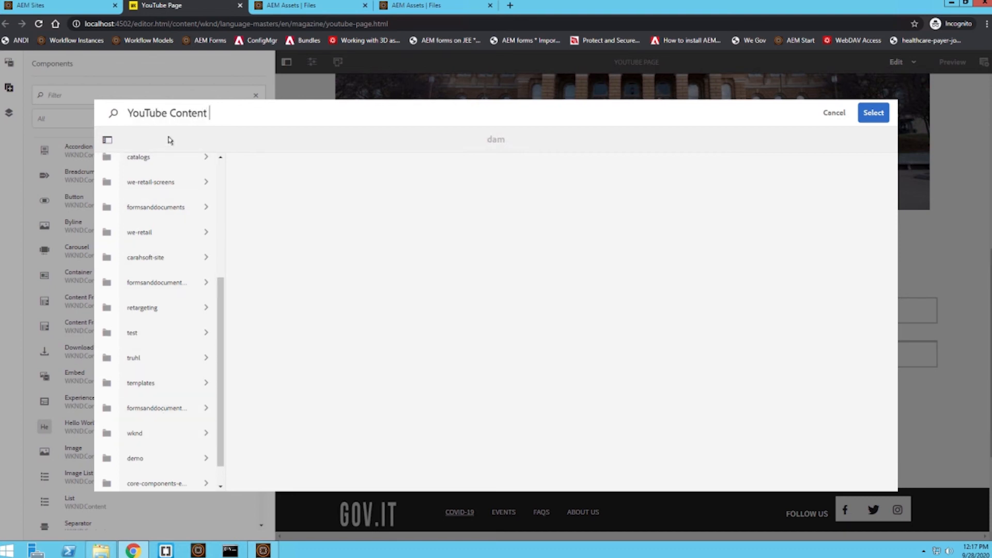
pyautogui.press('Return')
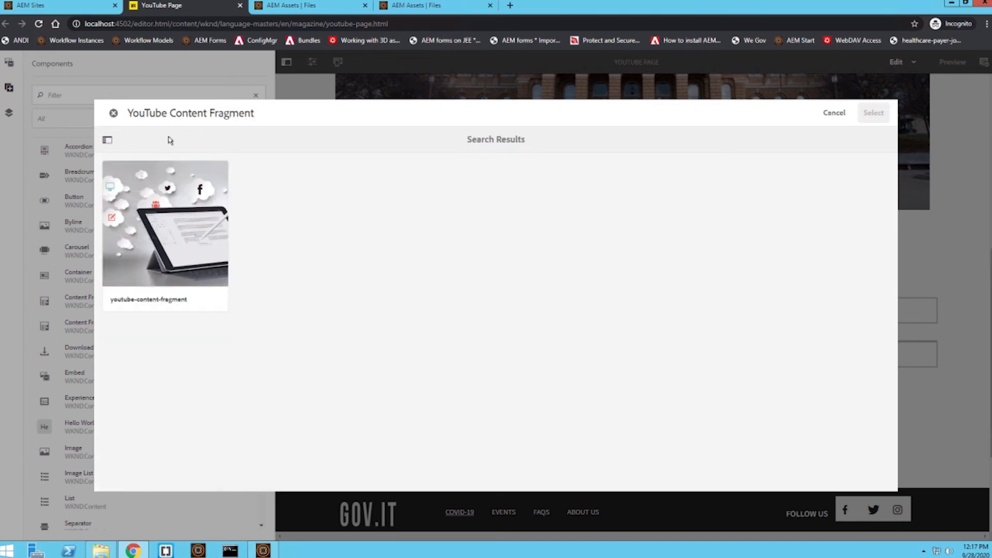
pyautogui.click(165, 236)
pyautogui.click(876, 114)
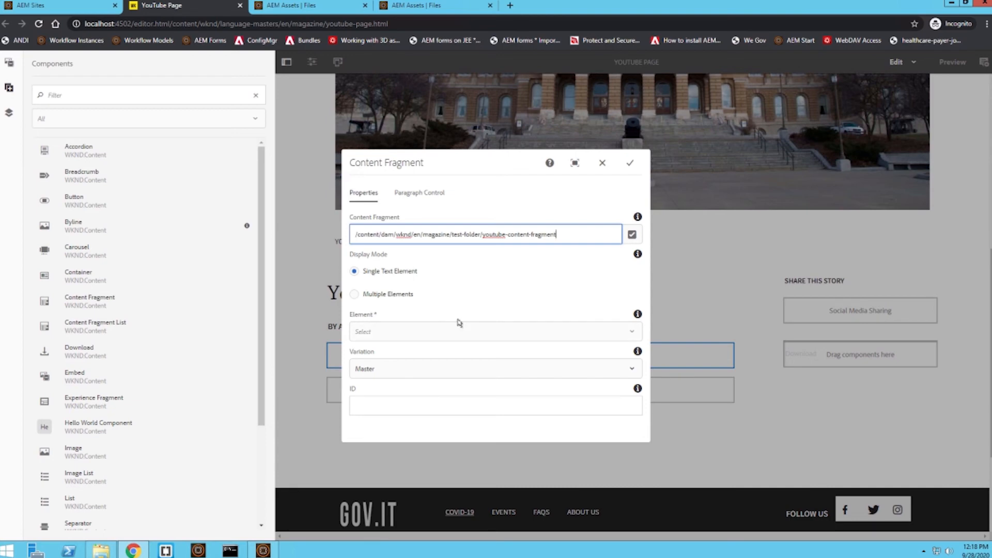
# Set the component's element to Main, keep the Master variation, and apply the Content Fragment configuration.
pyautogui.click(491, 331)
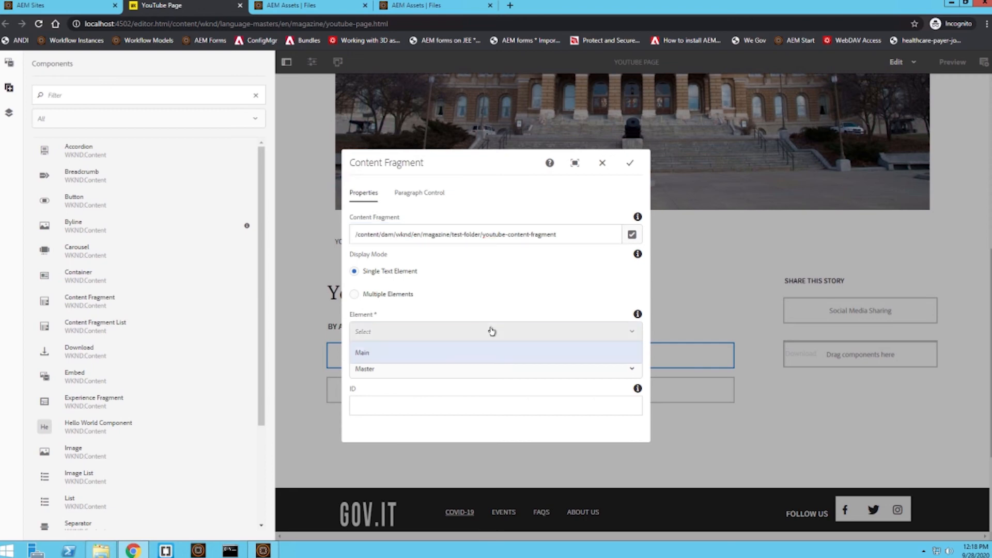
pyautogui.click(457, 349)
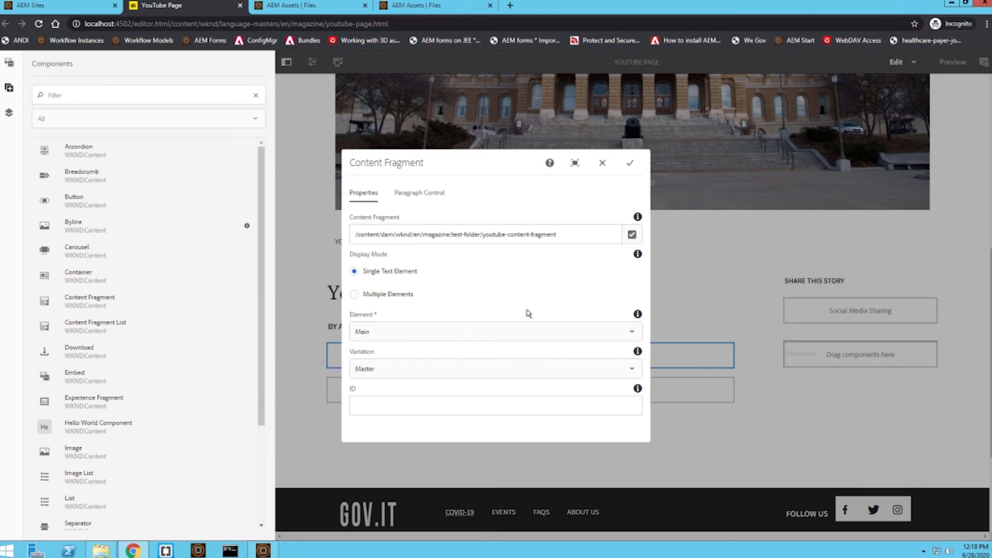
pyautogui.click(532, 371)
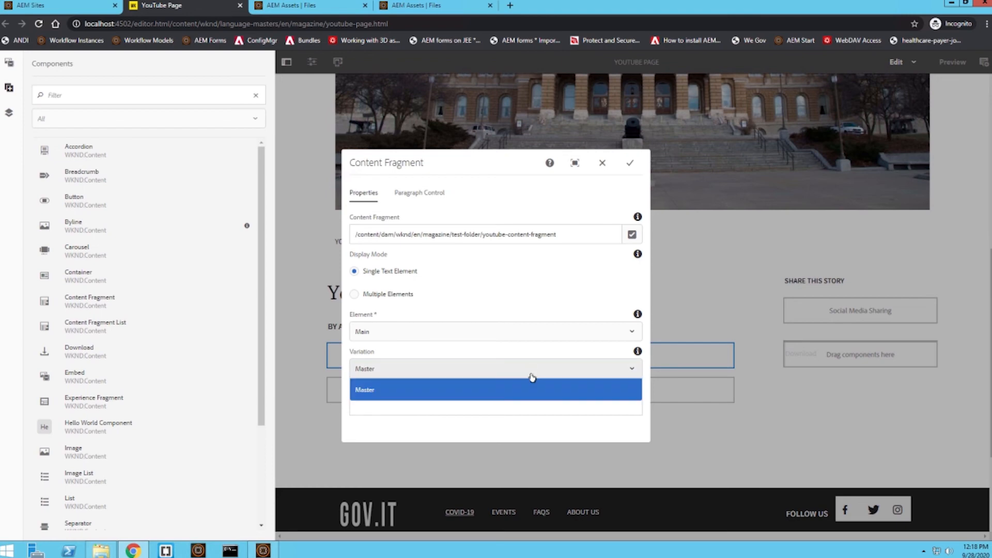
pyautogui.click(532, 374)
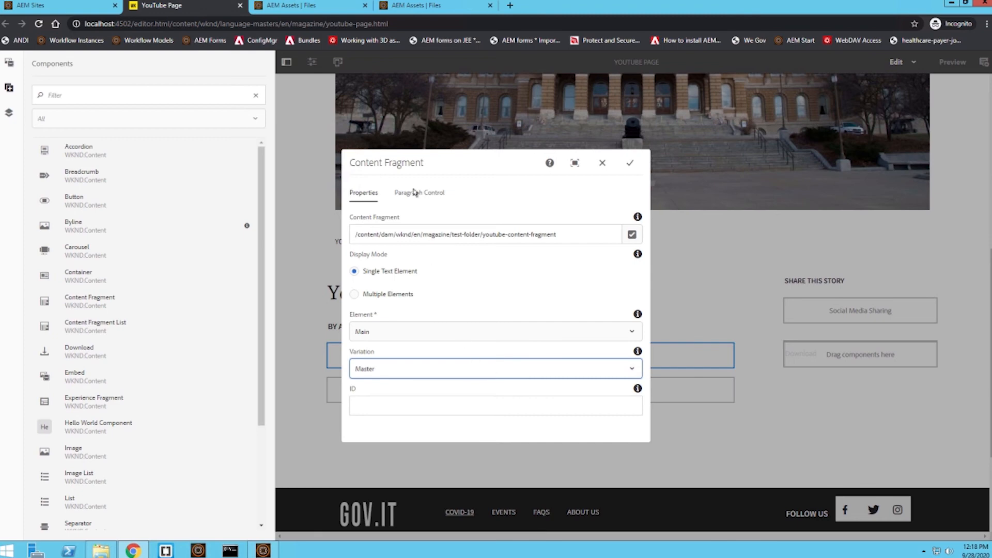
pyautogui.click(630, 165)
# Examine the fragment's headings, paragraphs and the drop areas between them on the YouTube Page.
pyautogui.scroll(-2, 651, 267)
pyautogui.scroll(-3, 589, 164)
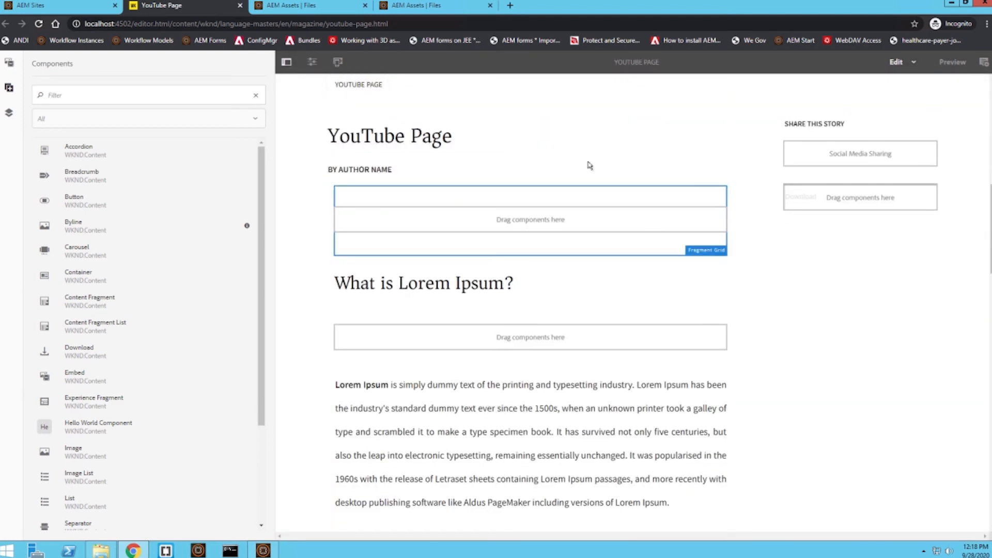
pyautogui.scroll(-3, 452, 277)
pyautogui.scroll(-10, 468, 293)
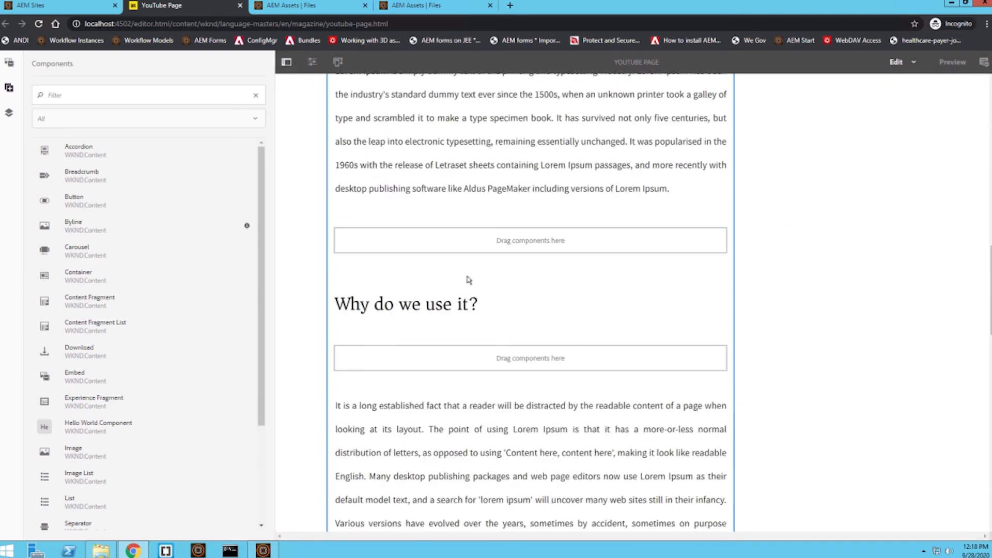
pyautogui.scroll(3, 522, 341)
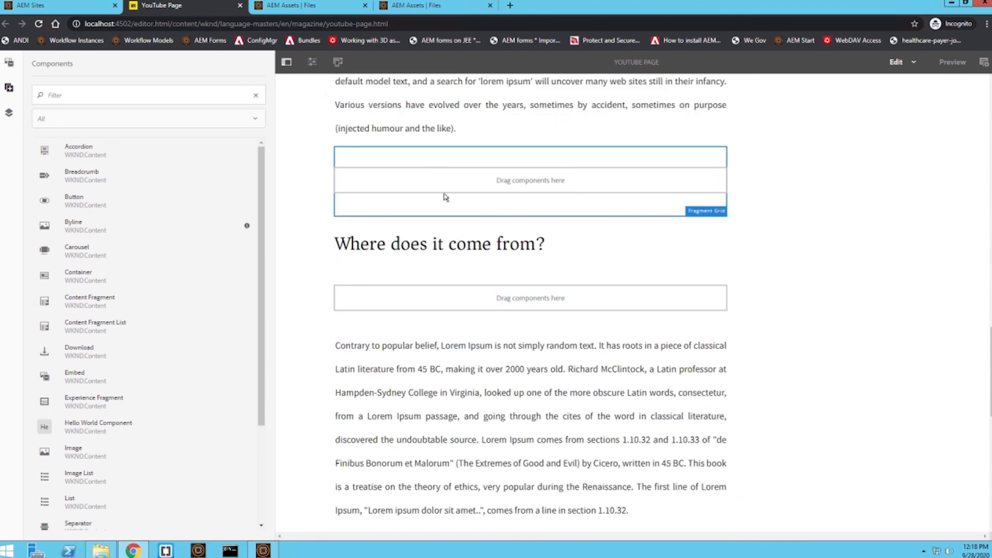
pyautogui.scroll(1, 443, 247)
pyautogui.scroll(3, 442, 247)
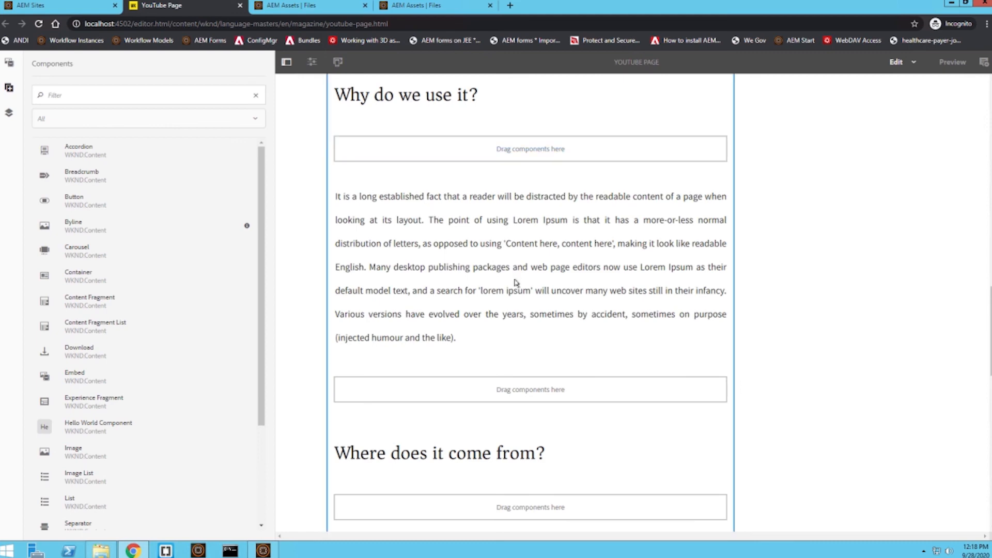
pyautogui.scroll(-6, 507, 261)
pyautogui.scroll(3, 507, 257)
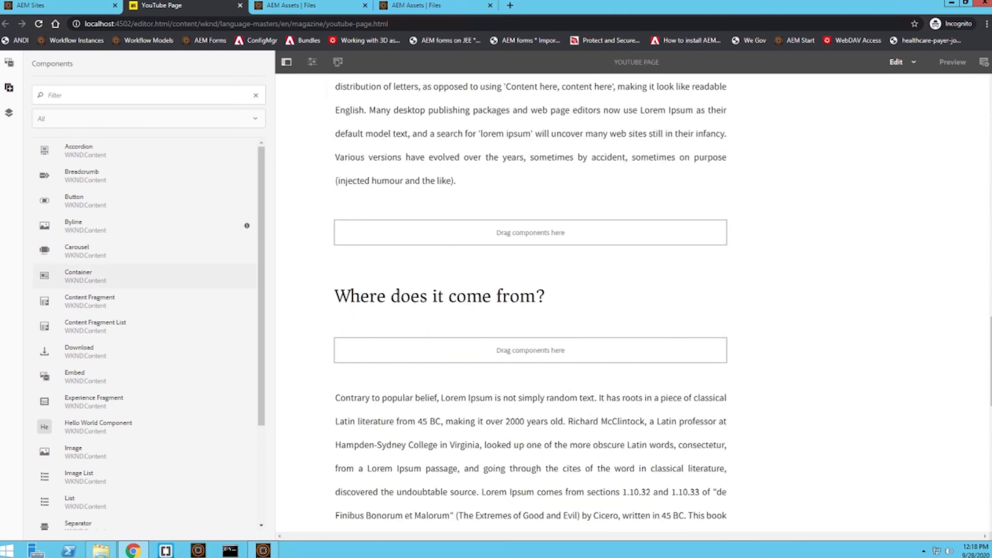
# Add an Image component above the "Where does it come from?" heading and fill it with the golden-domed building picture from the assets.
pyautogui.scroll(1, 375, 351)
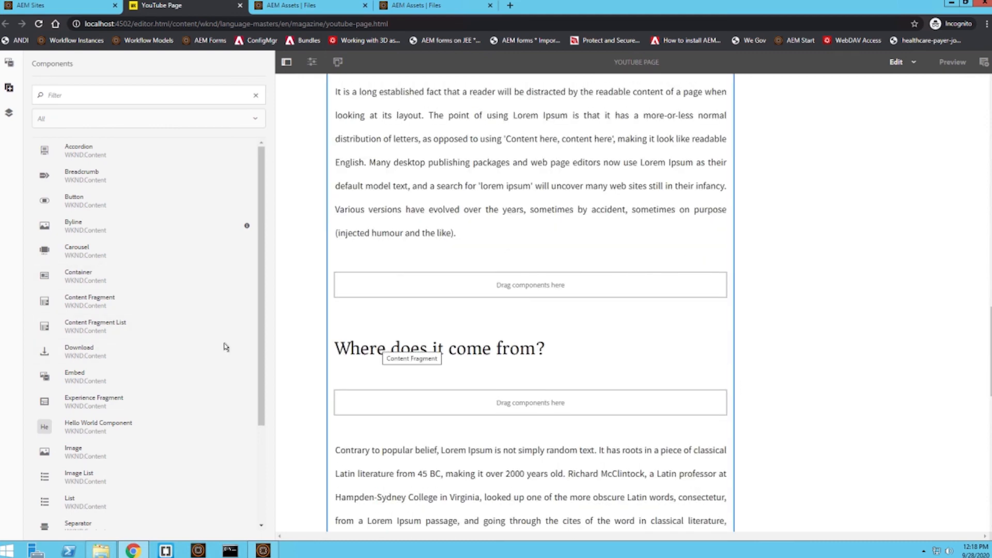
pyautogui.scroll(-2, 226, 362)
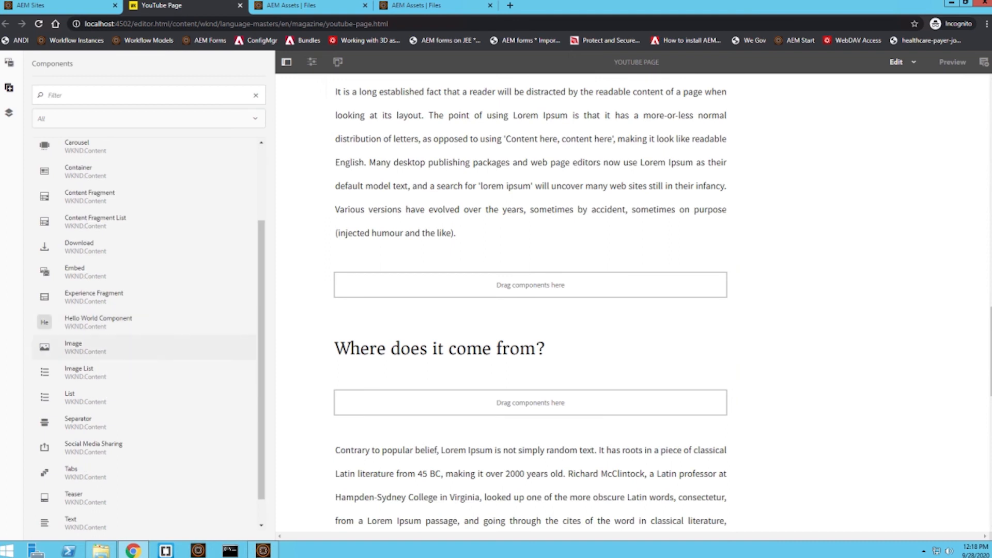
pyautogui.moveTo(72, 345)
pyautogui.mouseDown()
pyautogui.moveTo(324, 347)
pyautogui.moveTo(191, 345)
pyautogui.moveTo(401, 319)
pyautogui.moveTo(451, 293)
pyautogui.moveTo(528, 287)
pyautogui.mouseUp()
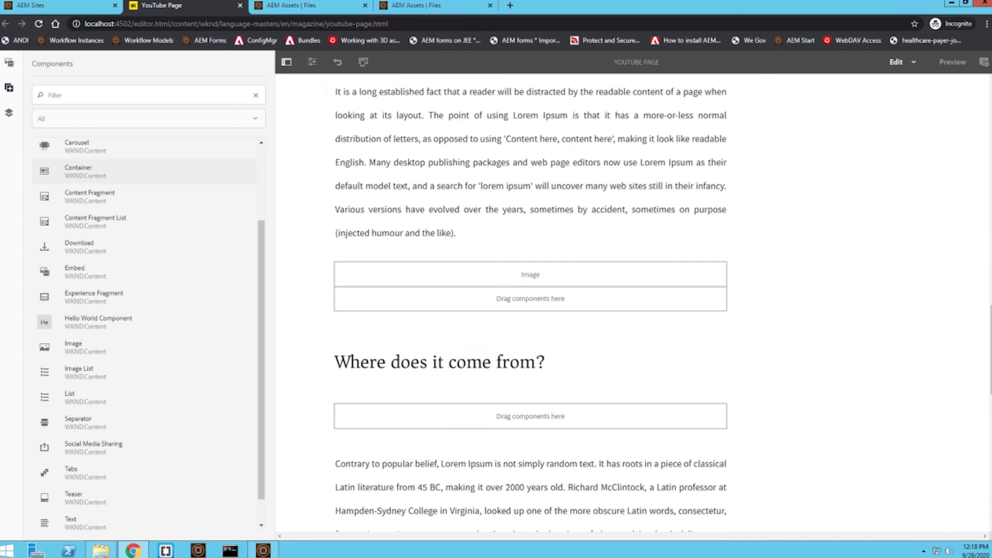
pyautogui.click(9, 63)
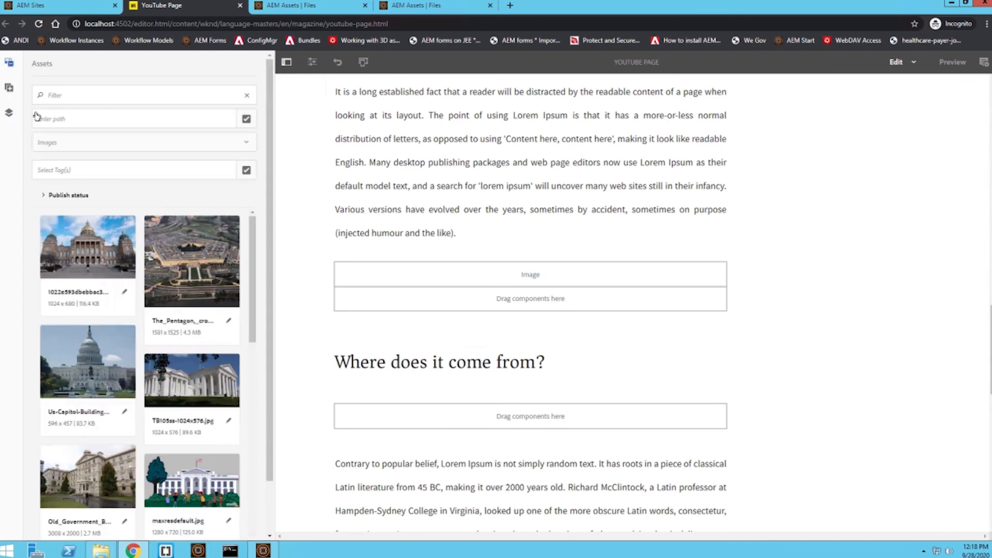
pyautogui.moveTo(88, 247); pyautogui.dragTo(570, 278)
# Add an Image component above the paragraph starting "The standard chunk of Lorem Ipsum" and fill it with the Pentagon picture.
pyautogui.scroll(-9, 799, 286)
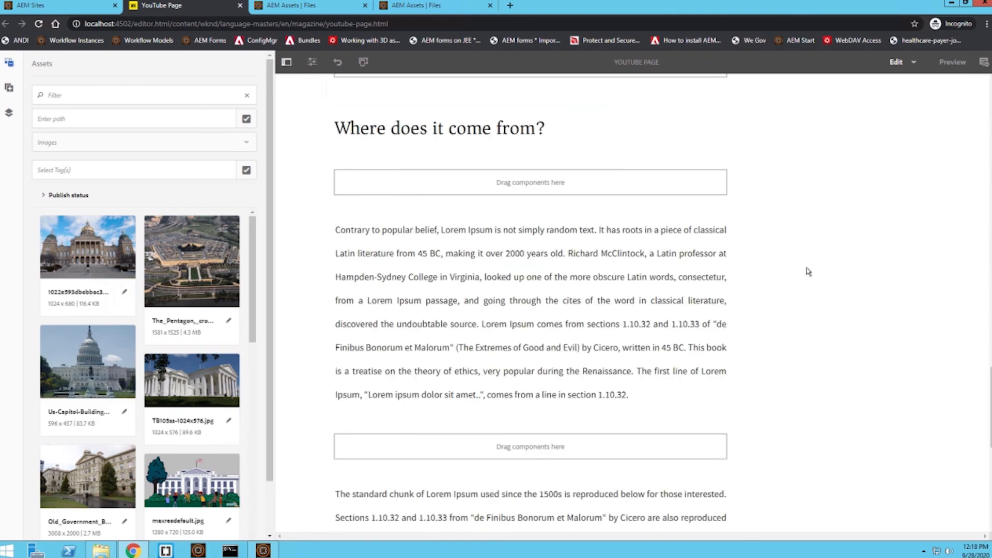
pyautogui.scroll(-4, 799, 277)
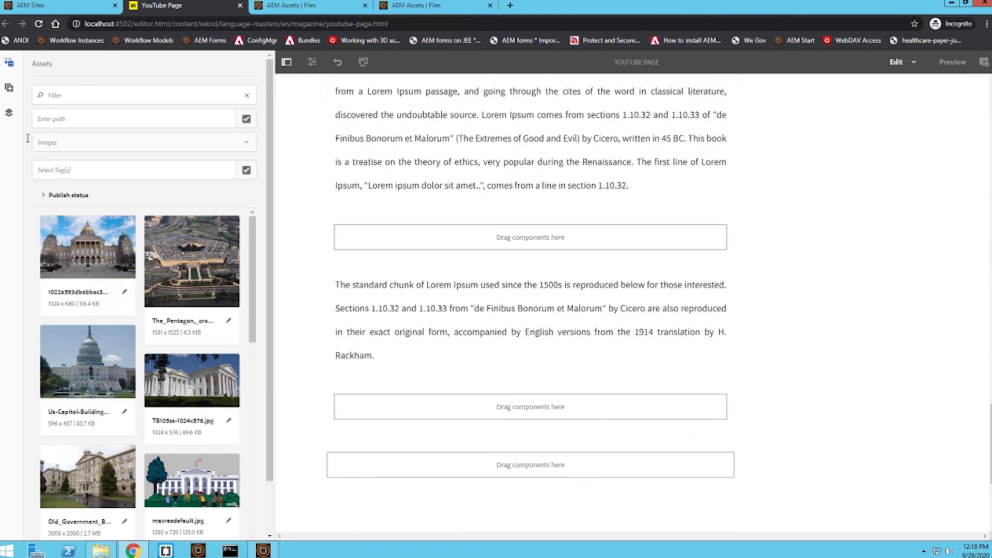
pyautogui.click(7, 89)
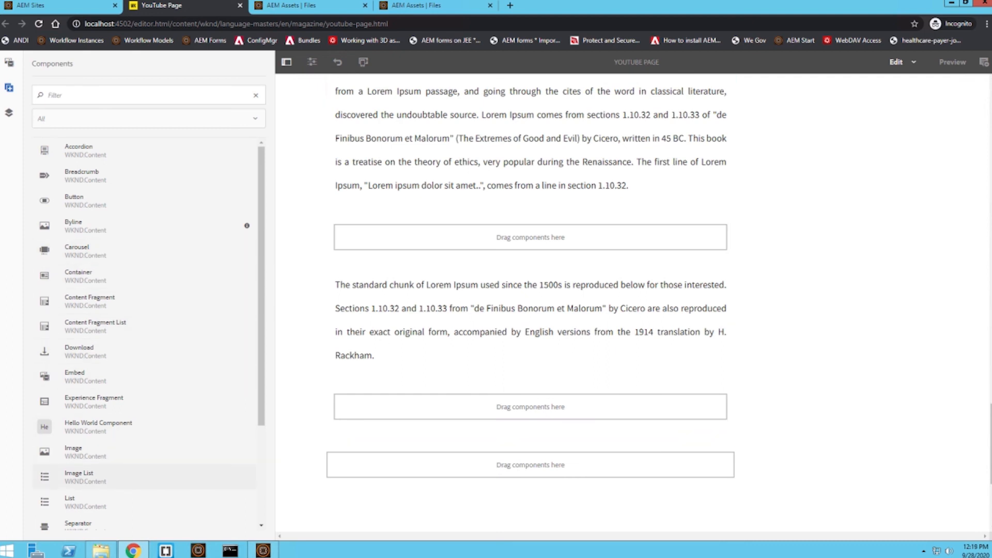
pyautogui.moveTo(73, 452); pyautogui.dragTo(436, 235)
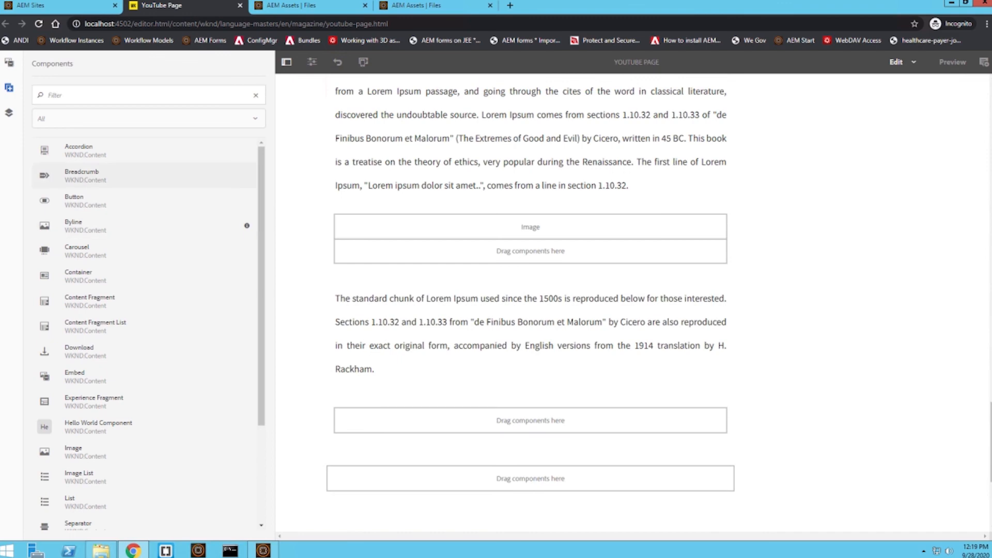
pyautogui.click(7, 64)
pyautogui.moveTo(192, 261); pyautogui.dragTo(444, 228)
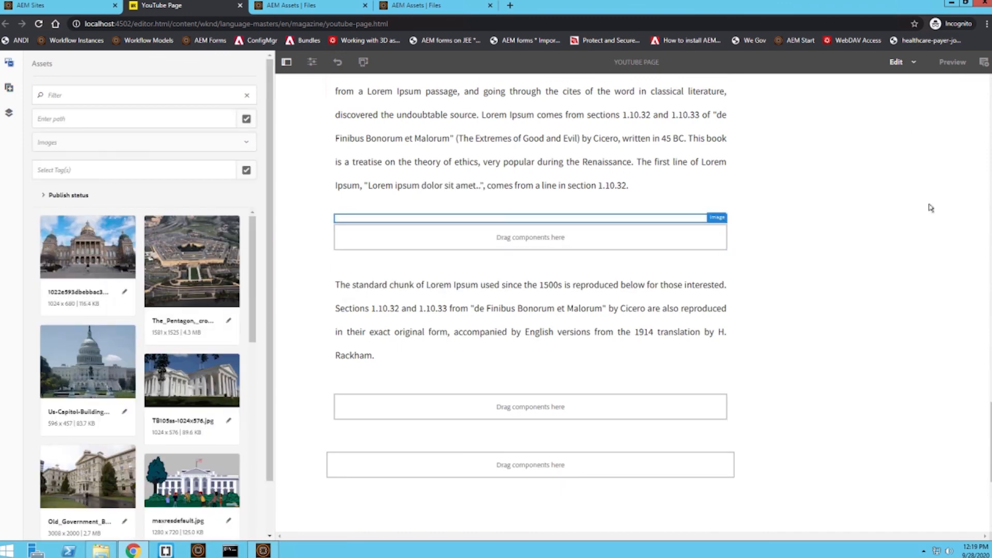
# Preview the YouTube Page and examine how the fragment's text and the two inserted images are laid out.
pyautogui.click(944, 65)
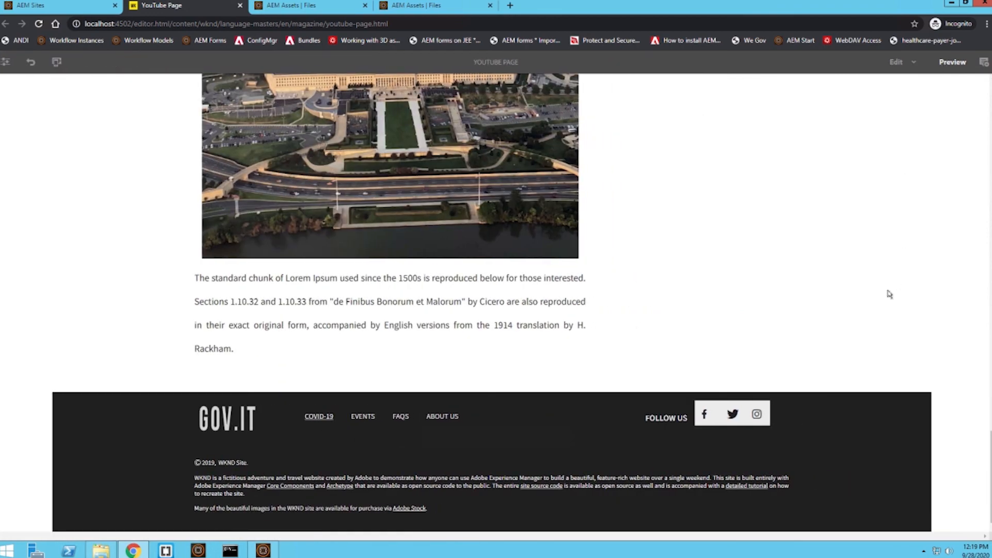
pyautogui.scroll(15, 890, 294)
pyautogui.scroll(3, 890, 359)
pyautogui.scroll(-4, 254, 361)
pyautogui.scroll(-5, 210, 211)
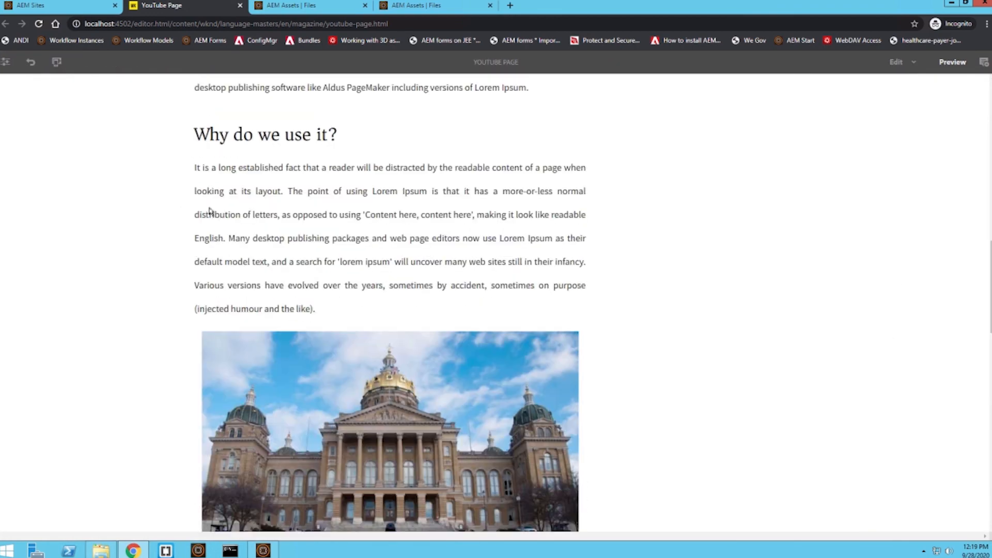
pyautogui.scroll(-8, 227, 219)
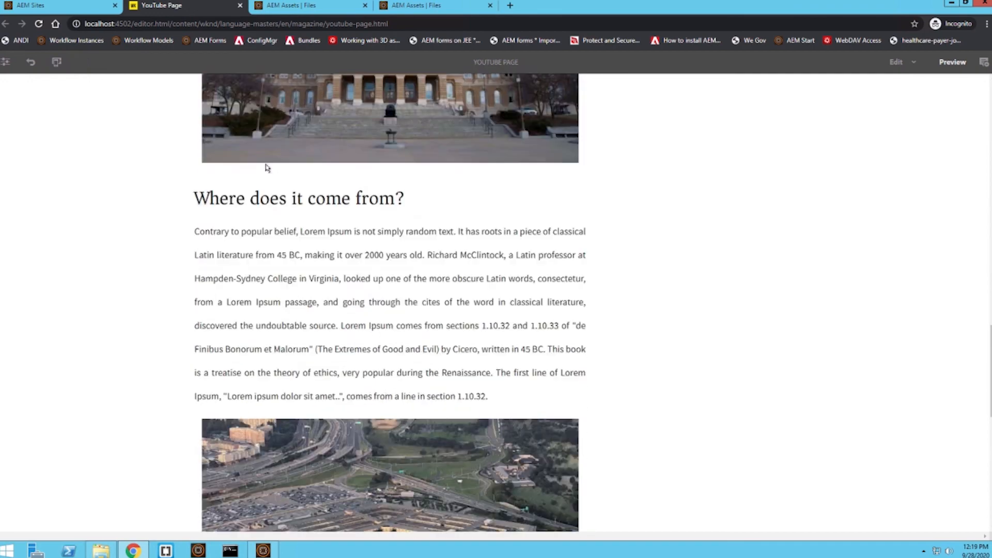